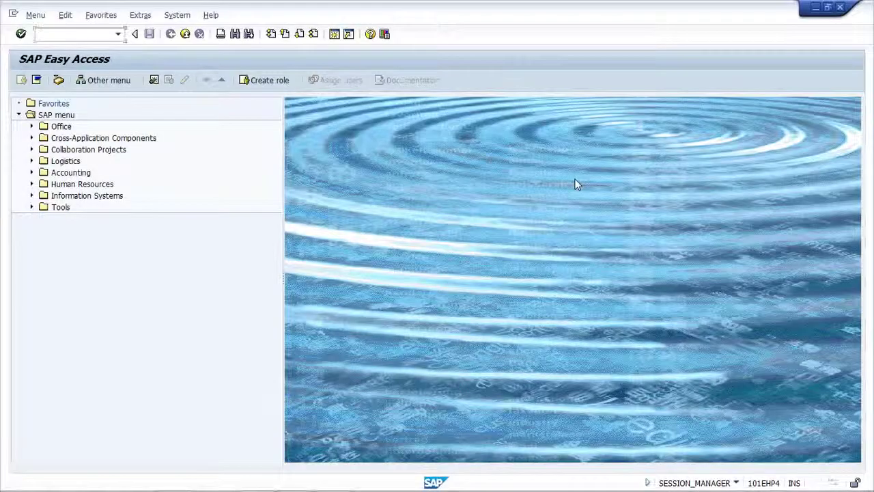
Step: Open the ABAP Editor (SE38) for program RPRAPA00 with the Variants subobject selected
{"action": "type", "text": "se38"}
{"action": "key", "text": "Return"}
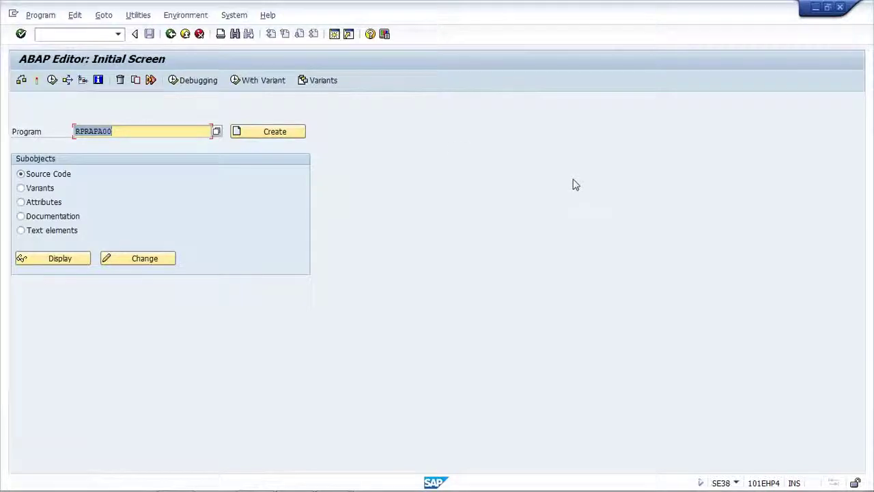
{"action": "left_click", "coordinate": [139, 131]}
{"action": "left_click_drag", "start_coordinate": [110, 130], "coordinate": [68, 132]}
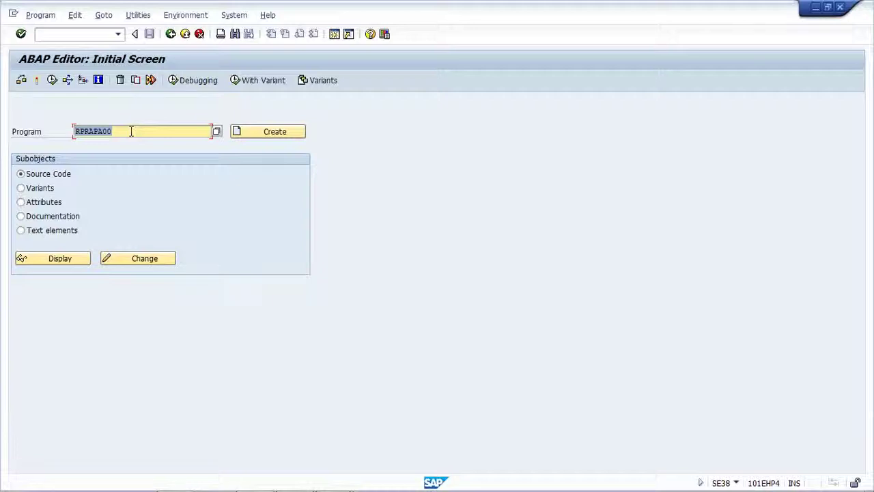
{"action": "left_click_drag", "start_coordinate": [117, 131], "coordinate": [61, 135]}
{"action": "left_click", "coordinate": [41, 191]}
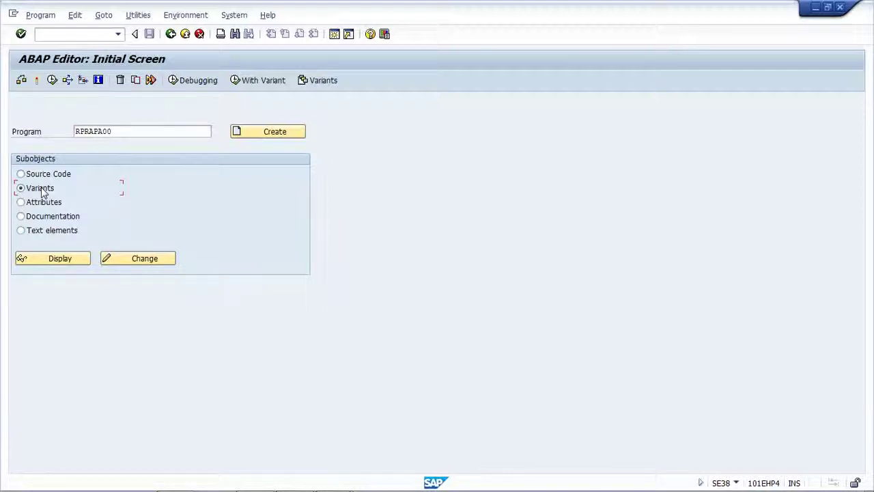
Step: Create a new variant named TEST_VAR for report RPRAPA00
{"action": "left_click", "coordinate": [110, 260]}
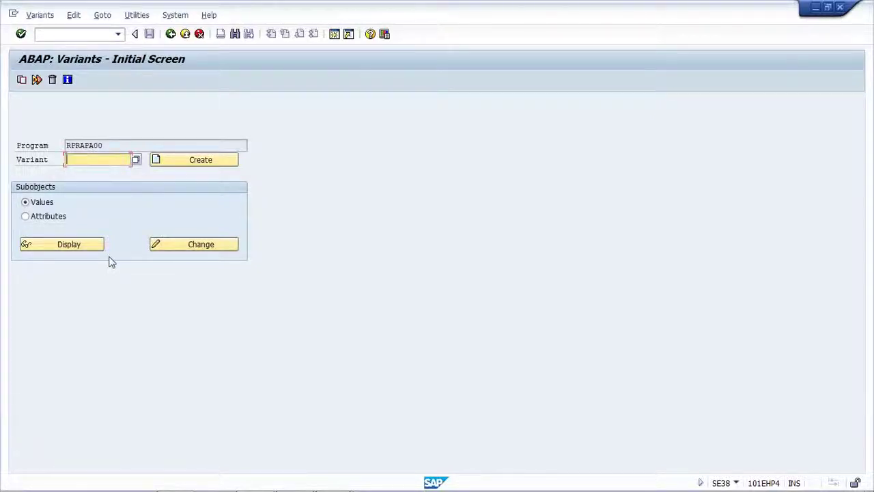
{"action": "type", "text": "TEST"}
{"action": "type", "text": "_VAR"}
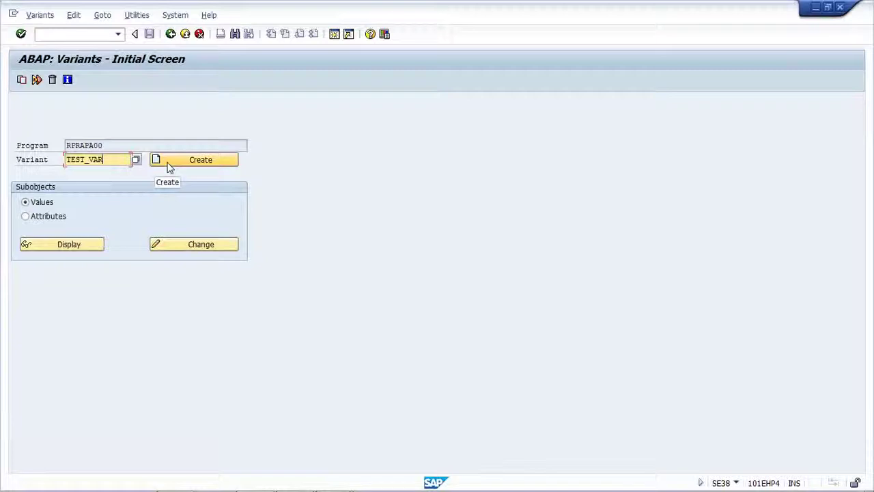
{"action": "left_click", "coordinate": [169, 164]}
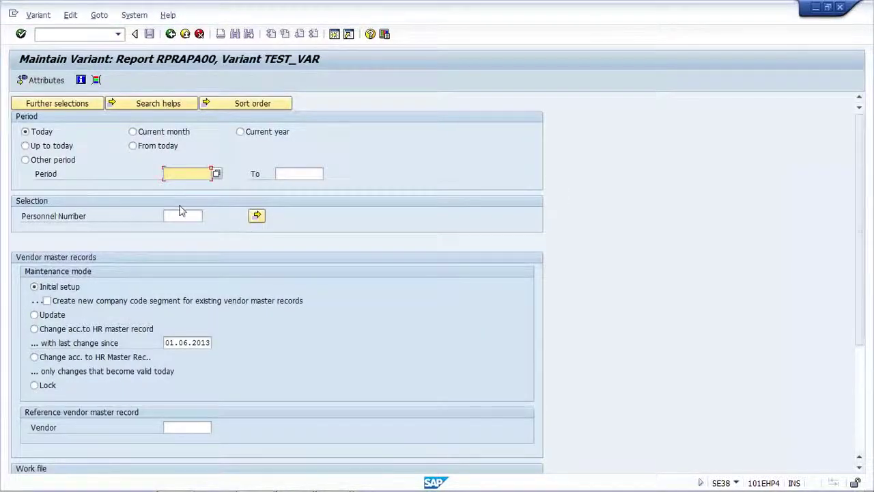
Step: Enter 01.01.2013 as the last-change-since date and call up the reference vendor search help
{"action": "left_click", "coordinate": [180, 214]}
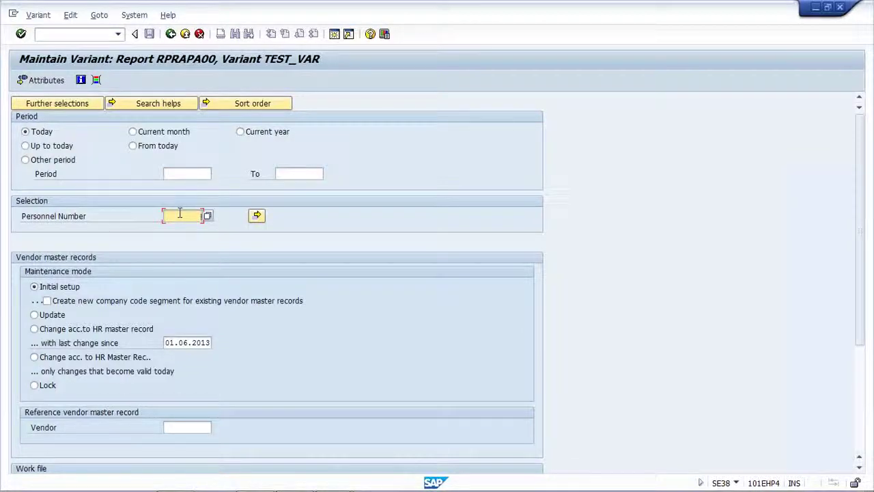
{"action": "left_click", "coordinate": [166, 345]}
{"action": "type", "text": "01.01.2"}
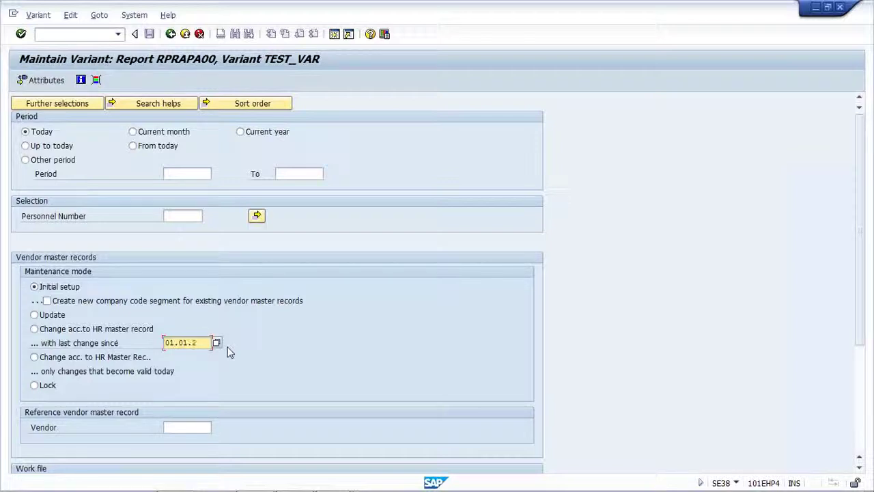
{"action": "type", "text": "013"}
{"action": "left_click", "coordinate": [177, 427]}
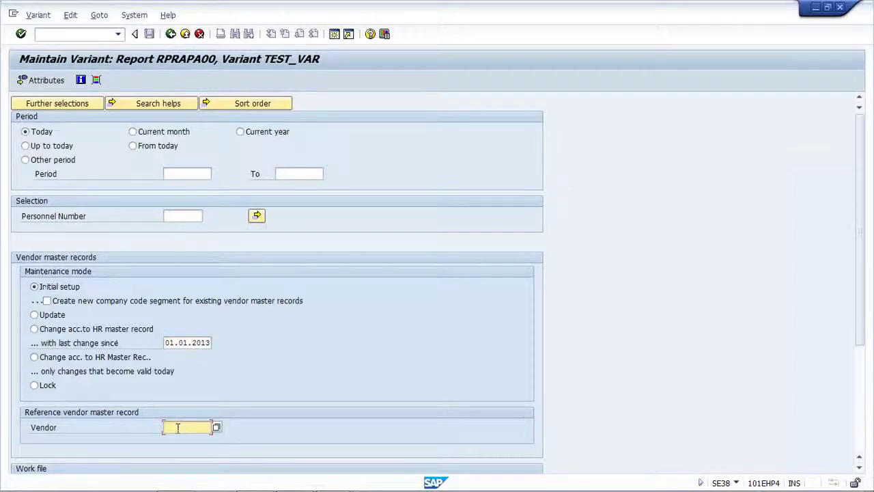
{"action": "key", "text": "Return"}
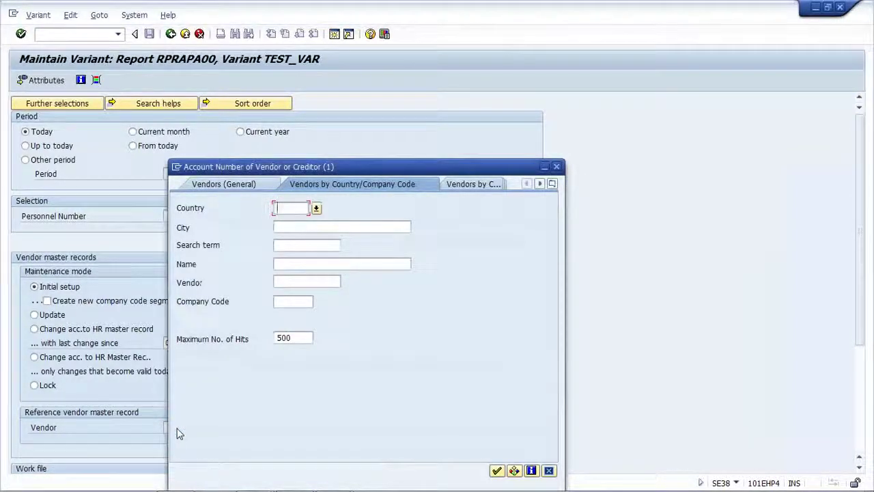
Step: Run the unfiltered vendor search and take vendor 1098 as the reference vendor
{"action": "left_click", "coordinate": [496, 469]}
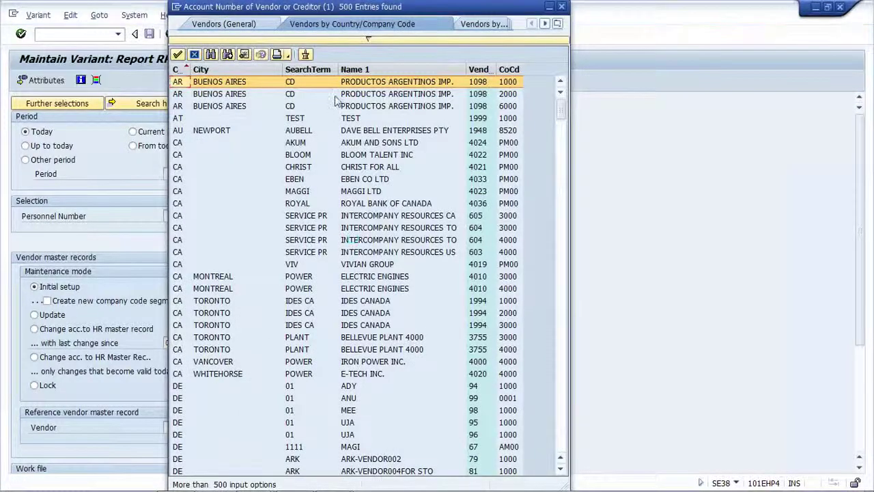
{"action": "left_click", "coordinate": [343, 89]}
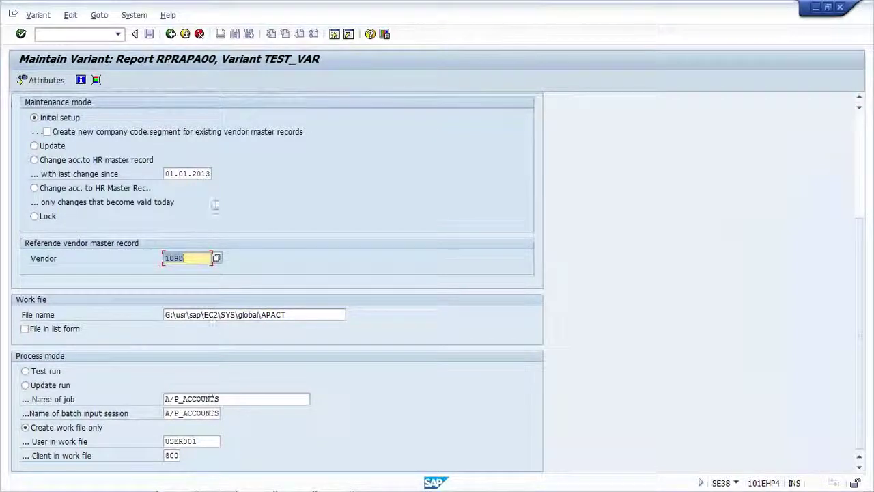
Step: Set the period to the current month, confirm the values, and briefly check the Variant menu
{"action": "scroll", "coordinate": [215, 204], "scroll_direction": "up", "scroll_amount": 5}
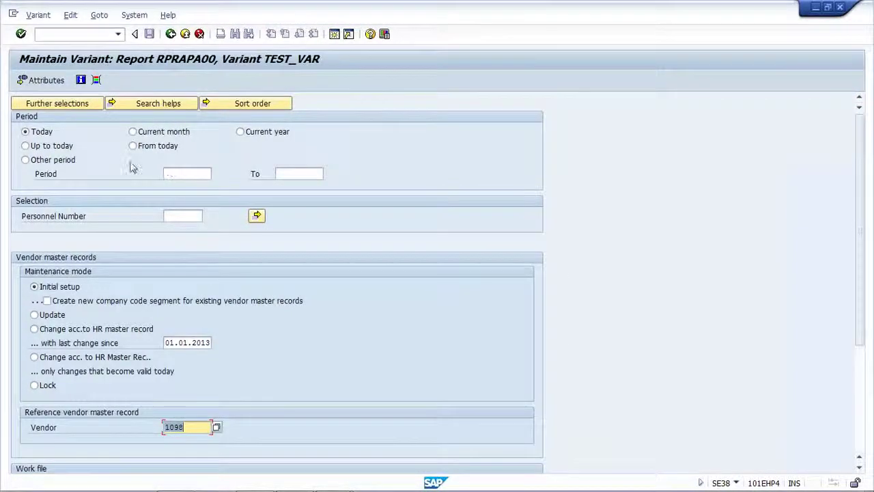
{"action": "left_click", "coordinate": [25, 160]}
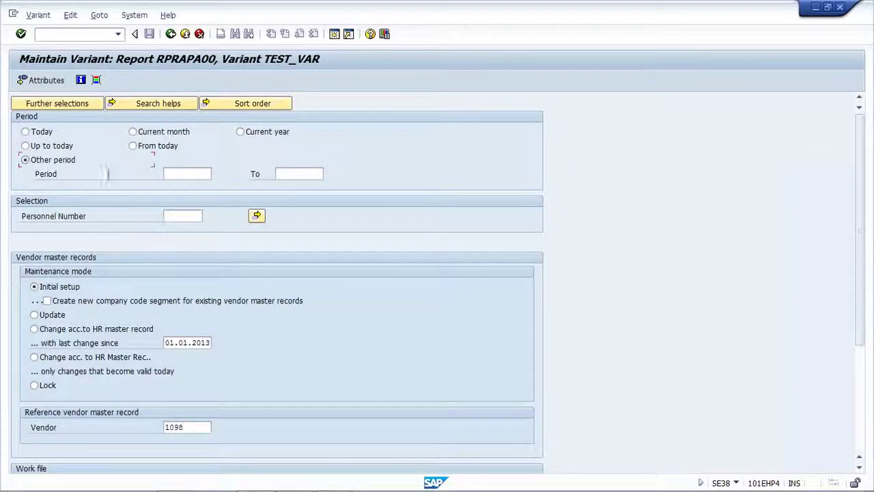
{"action": "left_click", "coordinate": [171, 176]}
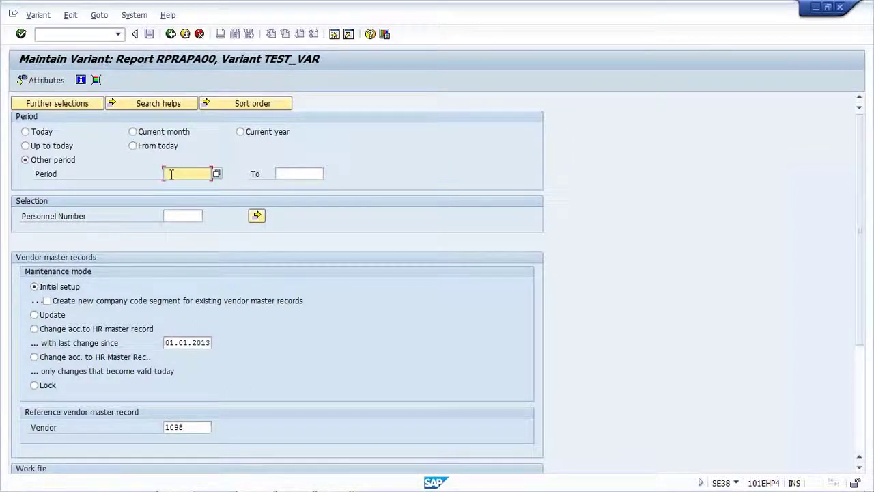
{"action": "left_click", "coordinate": [133, 135]}
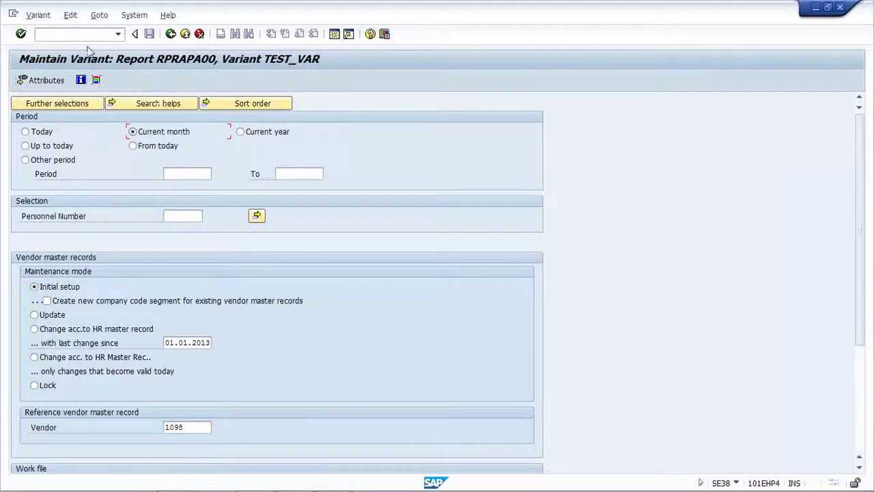
{"action": "left_click", "coordinate": [24, 40]}
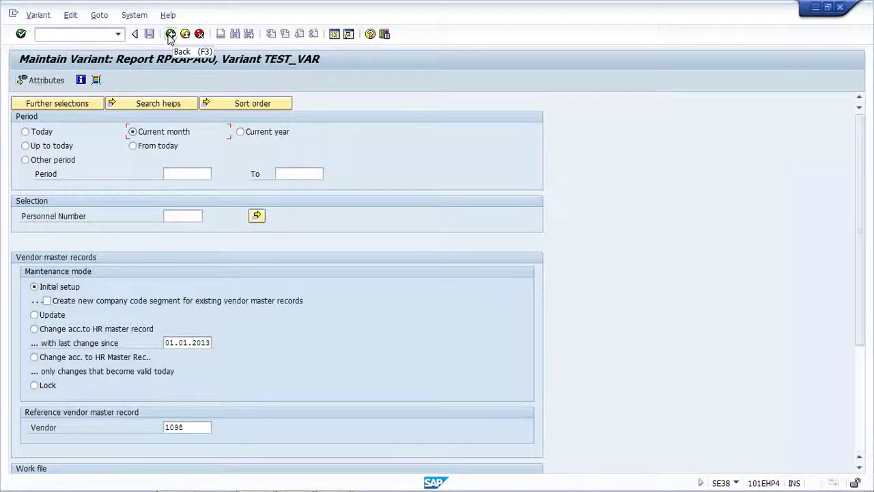
{"action": "left_click", "coordinate": [38, 15]}
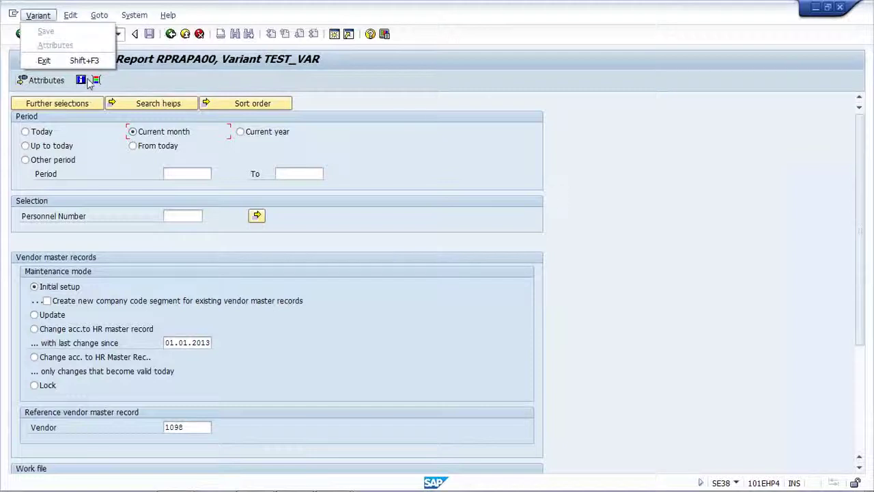
{"action": "left_click", "coordinate": [88, 82]}
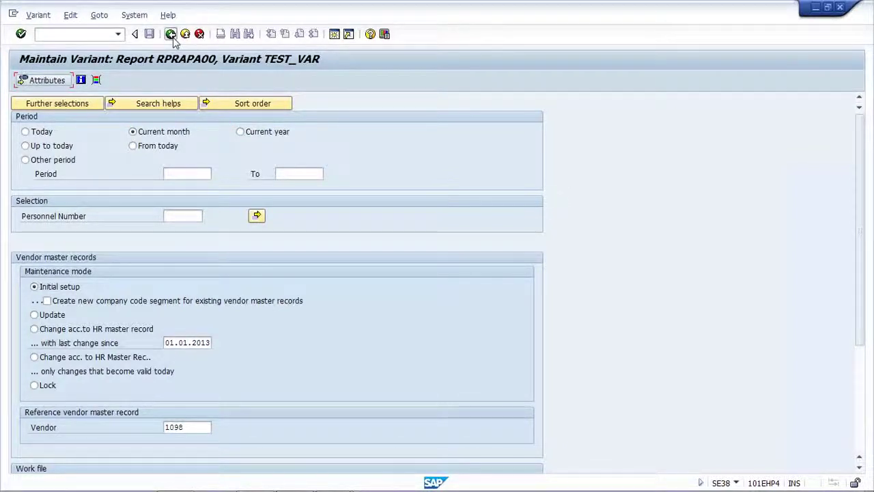
Step: Keep TEST_VAR's selection values and save the variant with meaning 'My variant'
{"action": "left_click", "coordinate": [172, 36]}
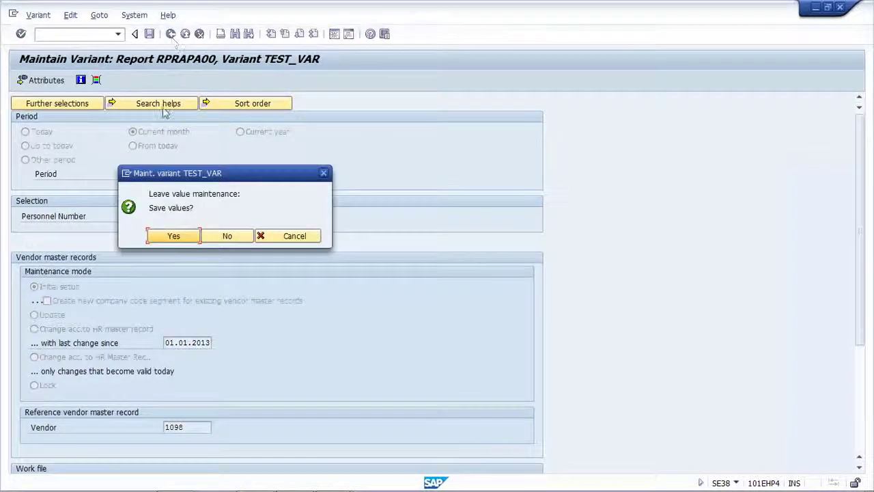
{"action": "left_click", "coordinate": [175, 235]}
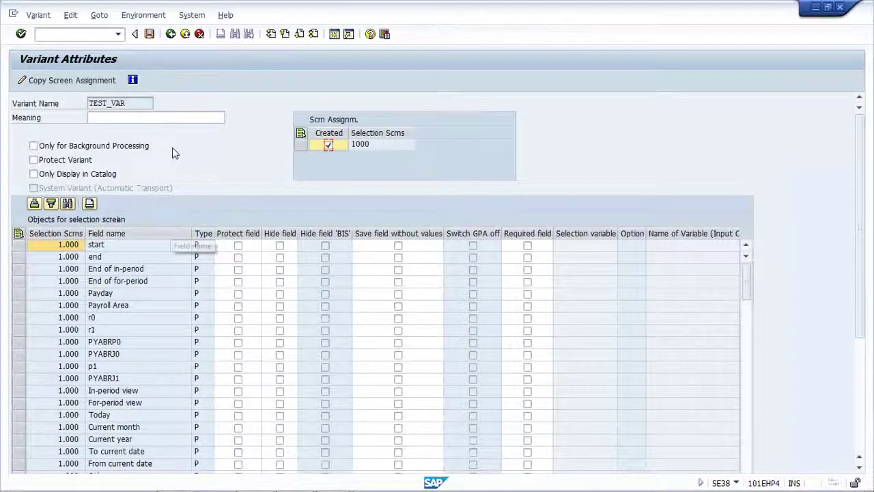
{"action": "left_click", "coordinate": [133, 118]}
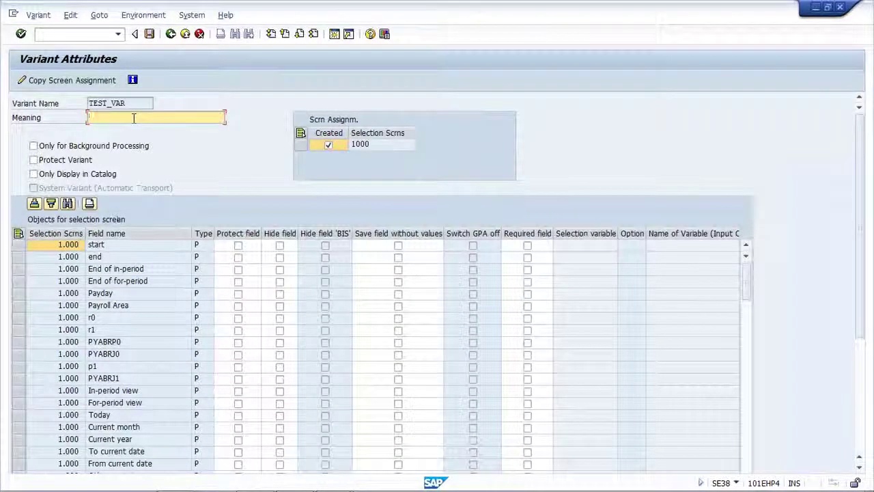
{"action": "type", "text": "Mv variant"}
{"action": "key", "text": "Return"}
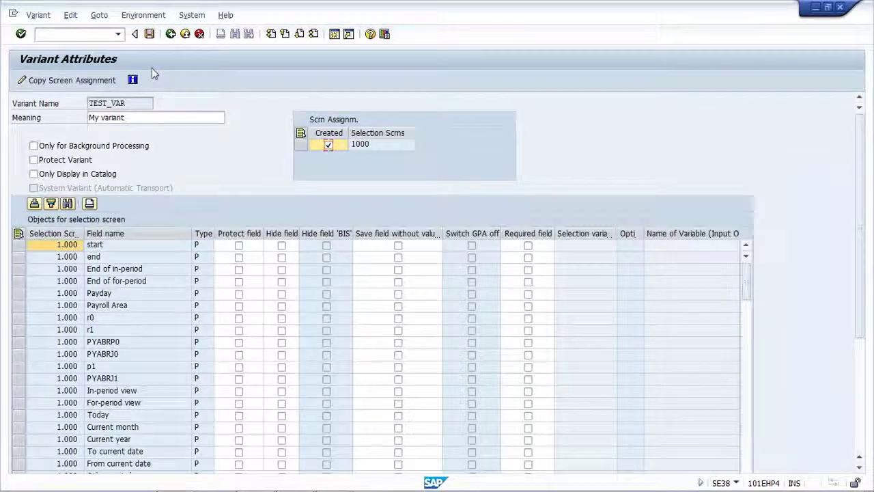
{"action": "left_click", "coordinate": [150, 34]}
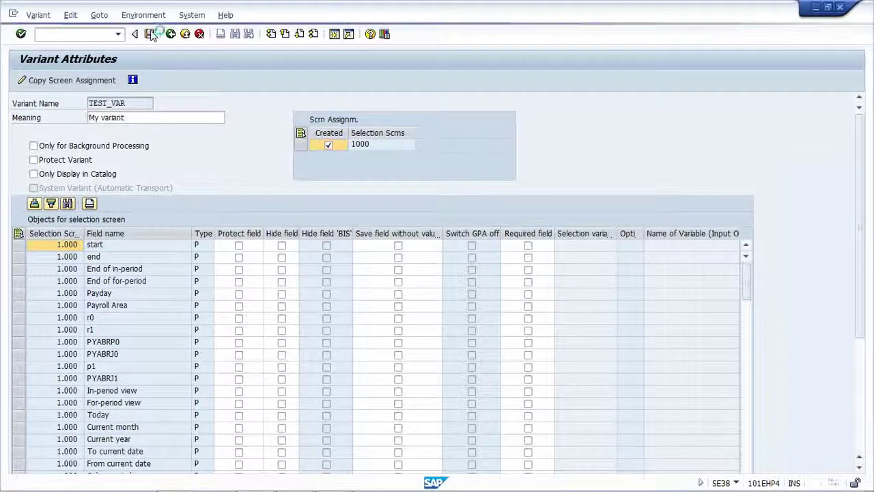
{"action": "left_click", "coordinate": [150, 34]}
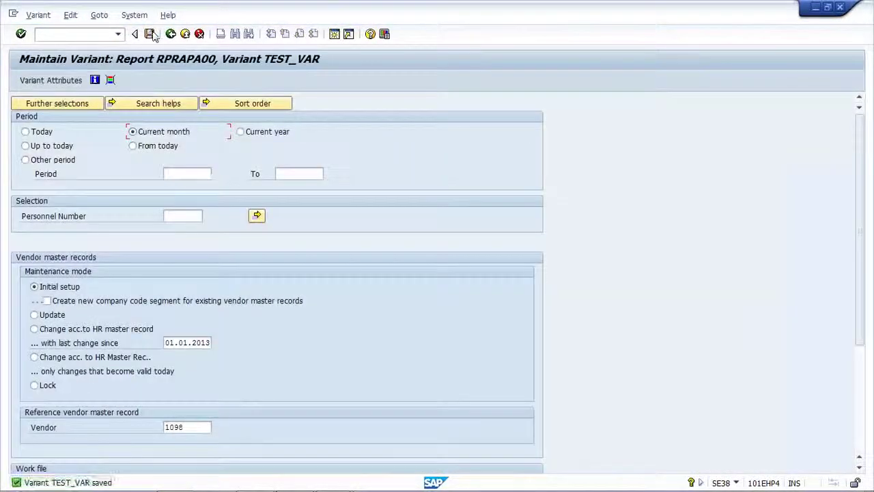
Step: Go back three screens from variant maintenance to the SAP Easy Access menu
{"action": "left_click", "coordinate": [171, 35]}
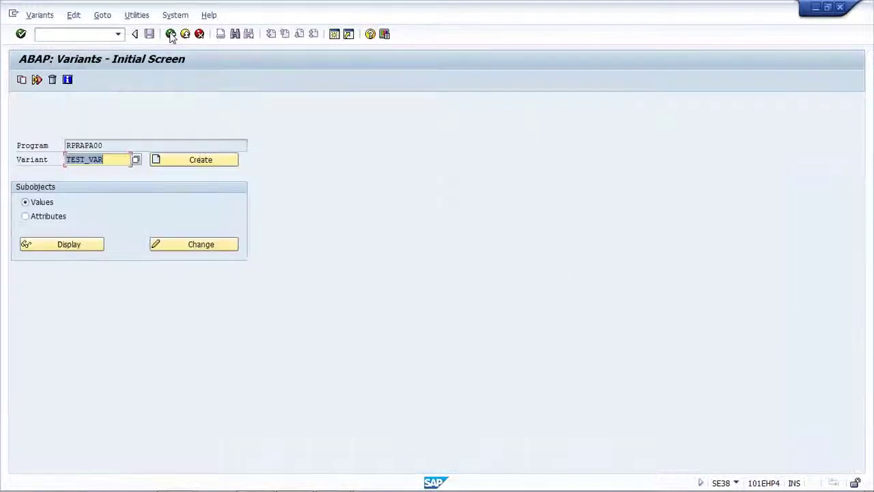
{"action": "left_click", "coordinate": [170, 34]}
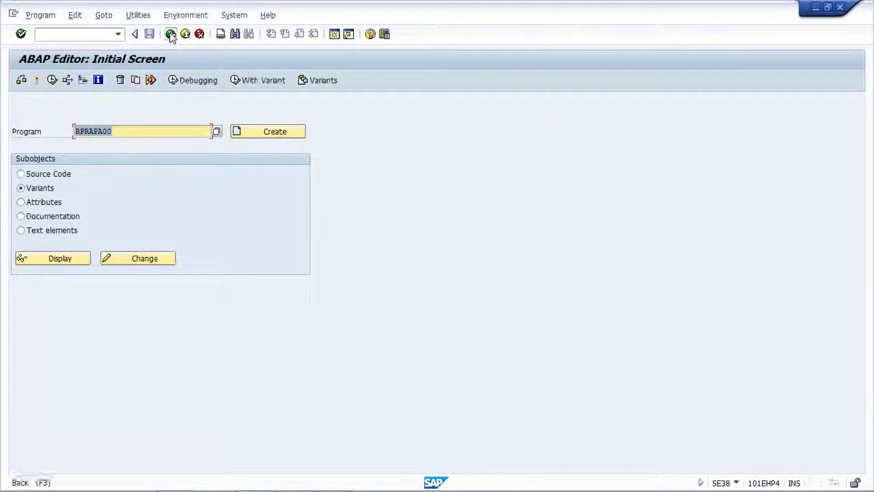
{"action": "left_click", "coordinate": [170, 34]}
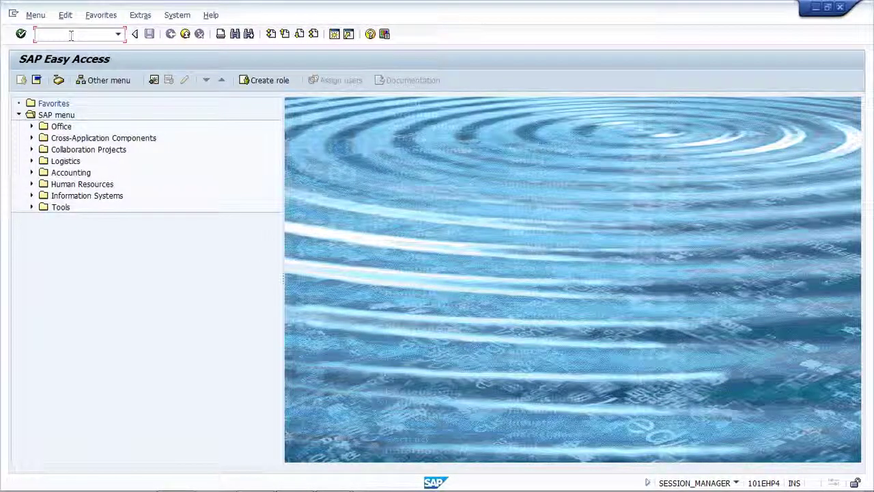
Step: Run transaction PRAA, load variant TEST_VAR, and check that vendor 1098 was filled in
{"action": "type", "text": "PRAA"}
{"action": "key", "text": "Return"}
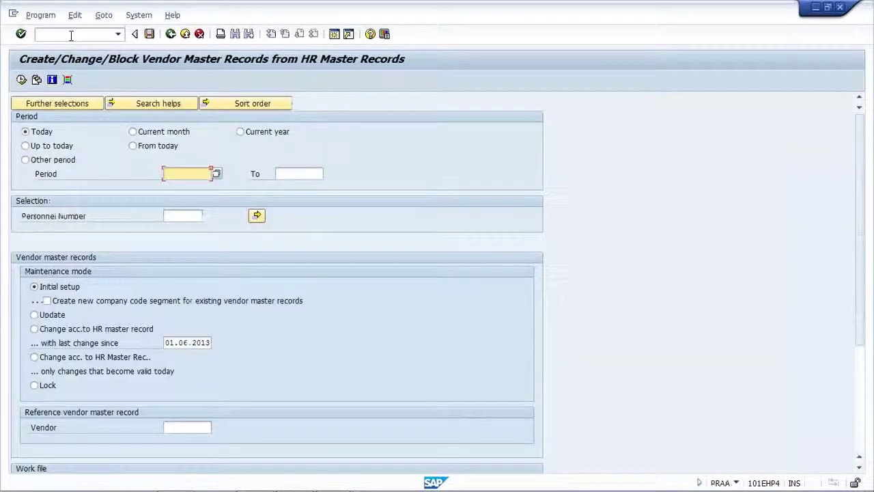
{"action": "left_click", "coordinate": [37, 80]}
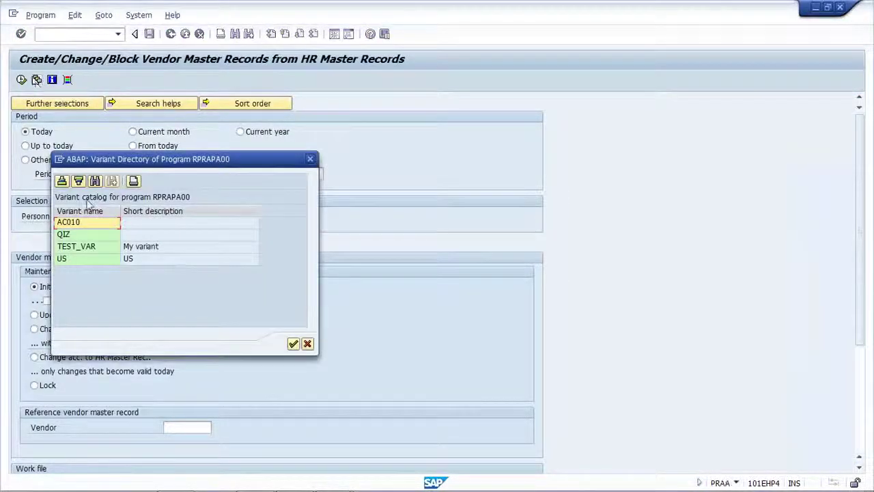
{"action": "left_click", "coordinate": [92, 248]}
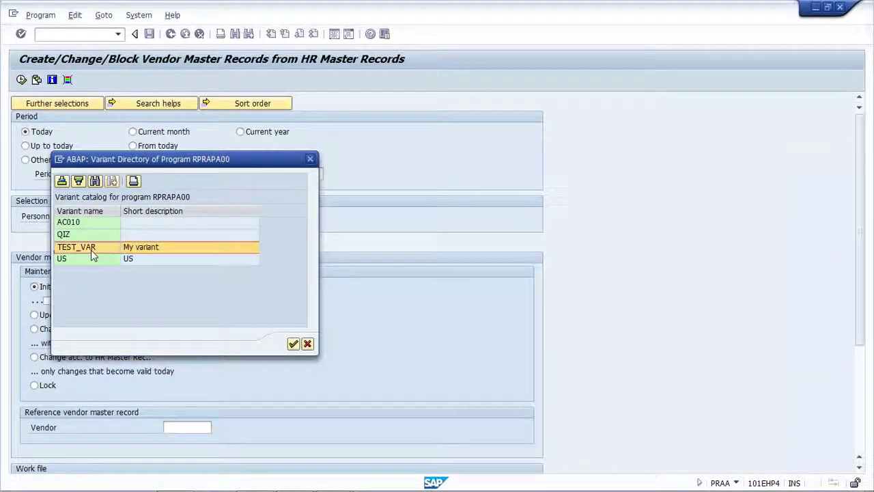
{"action": "double_click", "coordinate": [91, 250]}
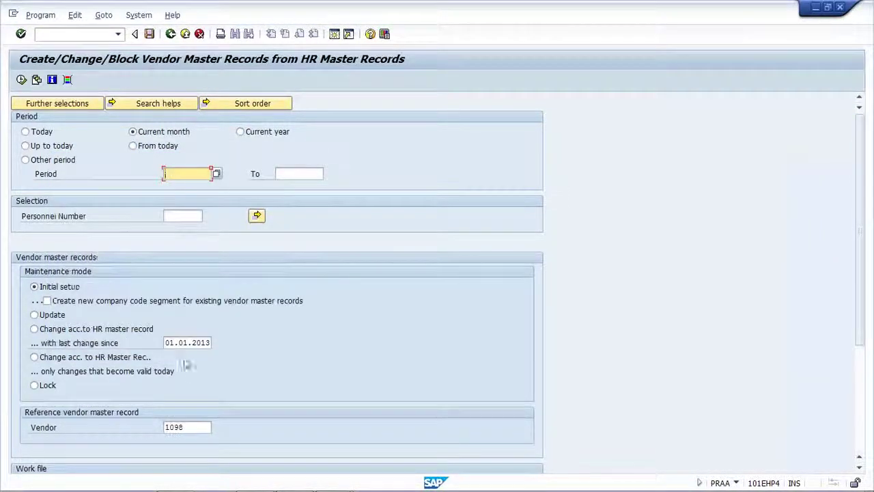
{"action": "left_click", "coordinate": [188, 343]}
{"action": "left_click", "coordinate": [191, 426]}
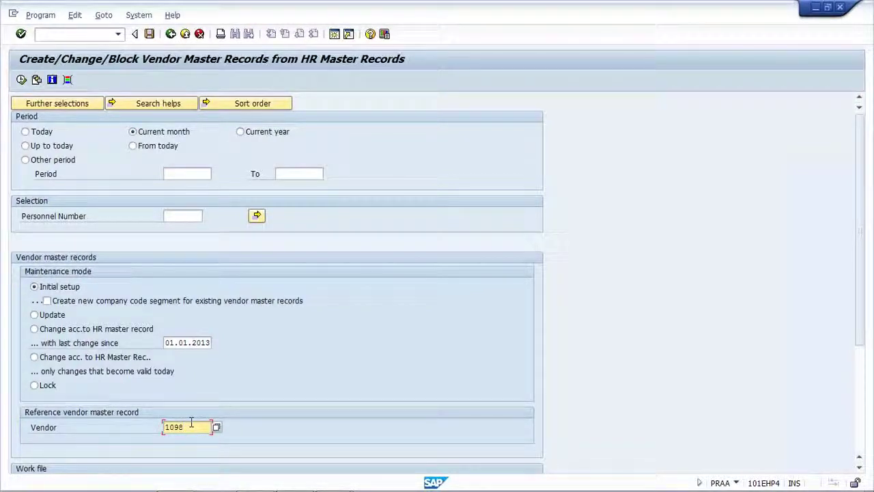
{"action": "key", "text": "alt+Tab"}
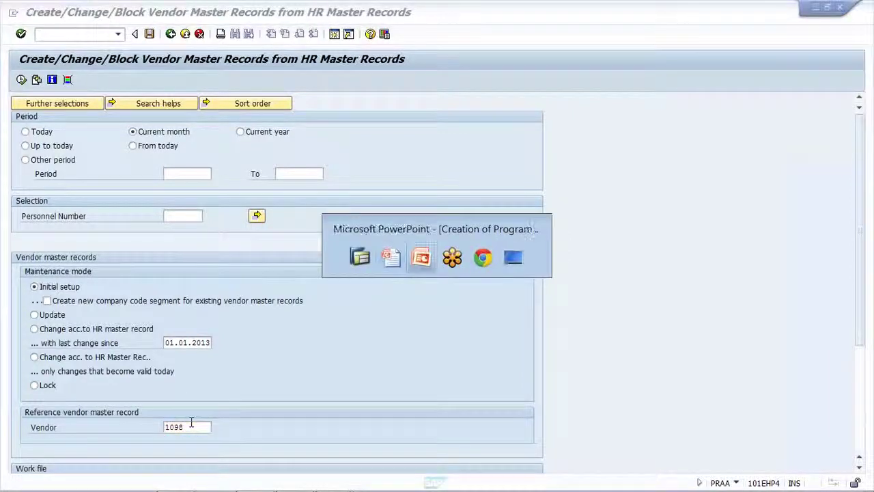